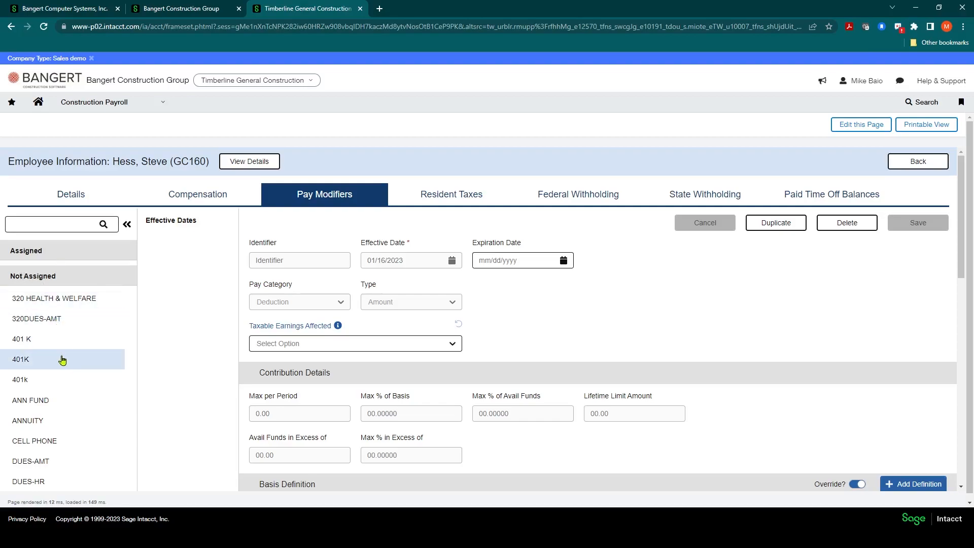
Select the unassigned 401K pay modifier for the employee and set its effective date to 01/01/2023
scroll(62, 349, down, 5)
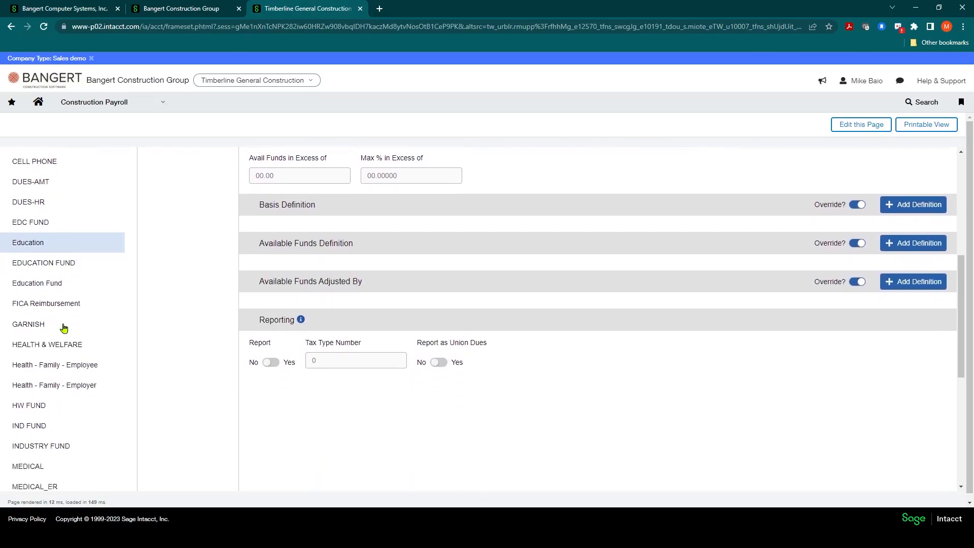
scroll(63, 329, down, 6)
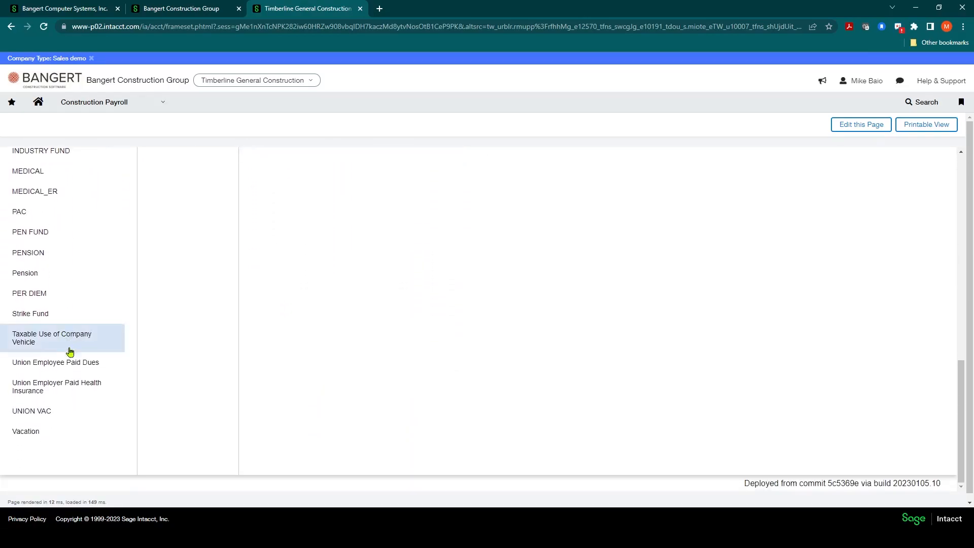
scroll(84, 358, up, 9)
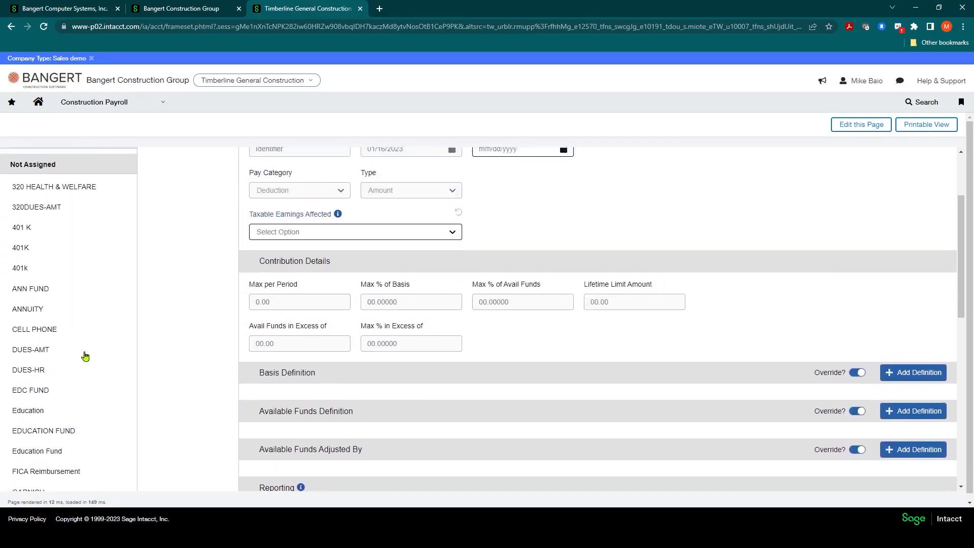
scroll(85, 357, up, 2)
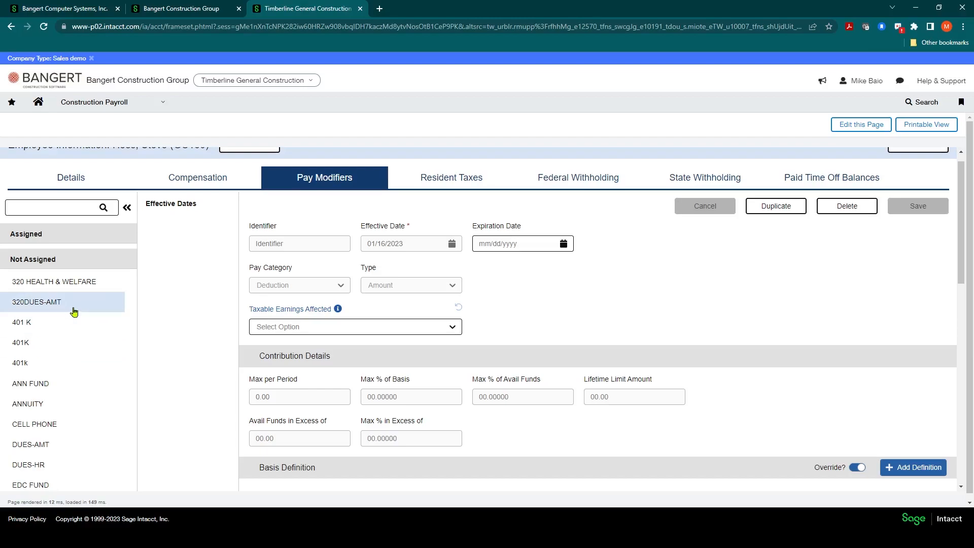
click(23, 345)
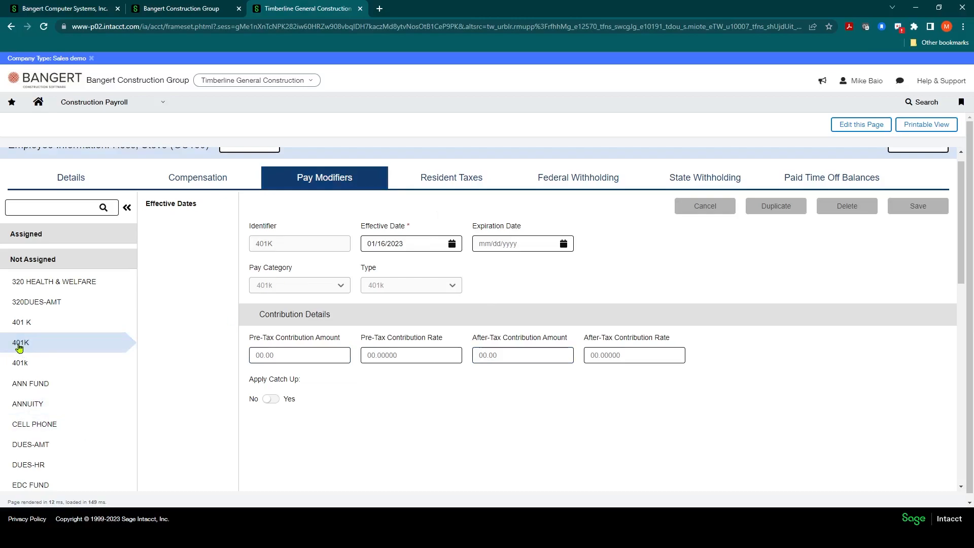
click(452, 244)
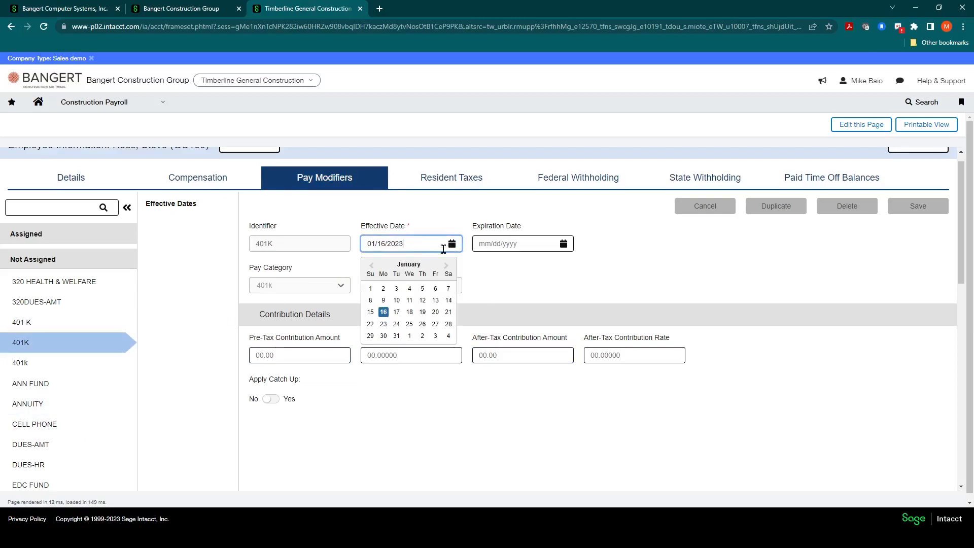
click(371, 289)
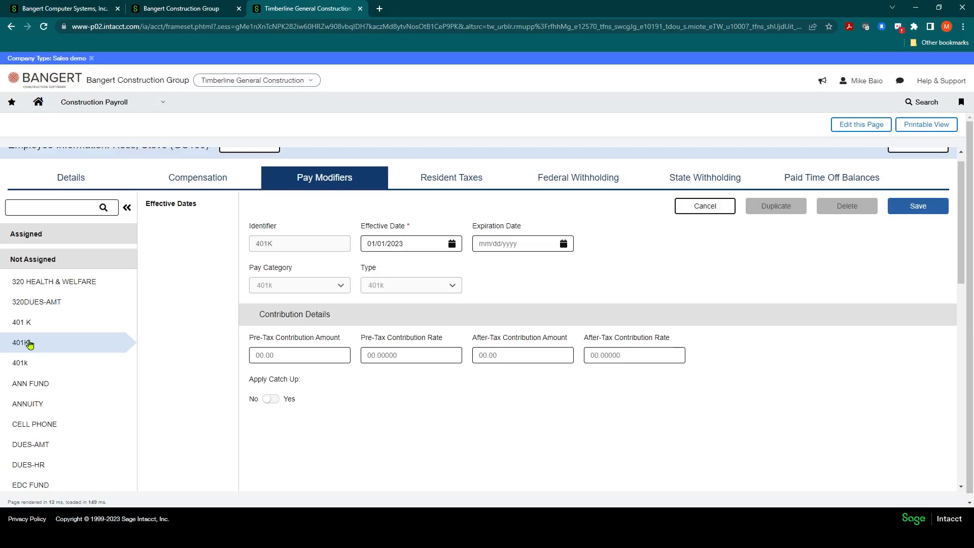
Set the 401K modifier's Pre-Tax Contribution Rate to 6
click(303, 356)
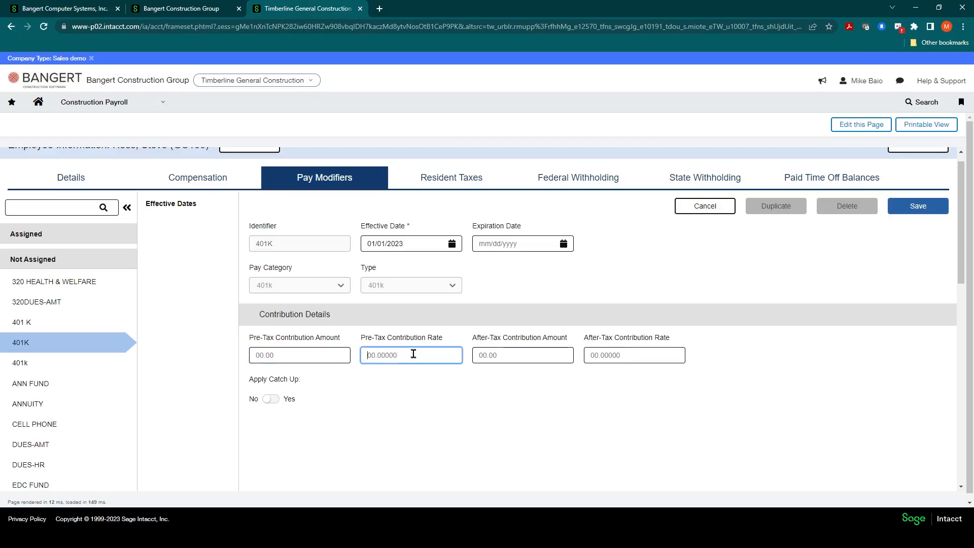
click(381, 354)
text(6)
key(Tab)
click(392, 357)
click(328, 361)
click(391, 356)
Save the 401K pay modifier to assign it to the employee, and dismiss the confirmation
scroll(324, 365, down, 2)
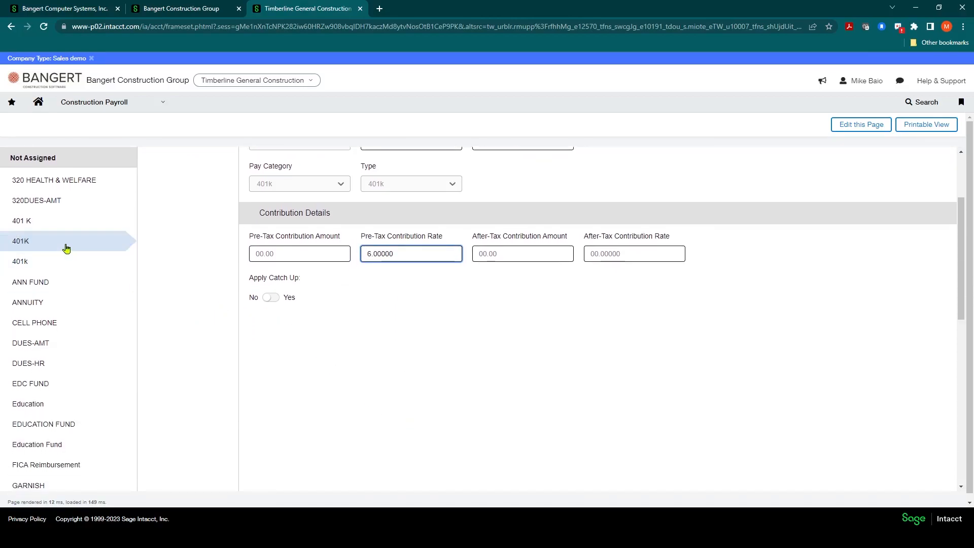
scroll(63, 247, up, 1)
scroll(63, 247, up, 1)
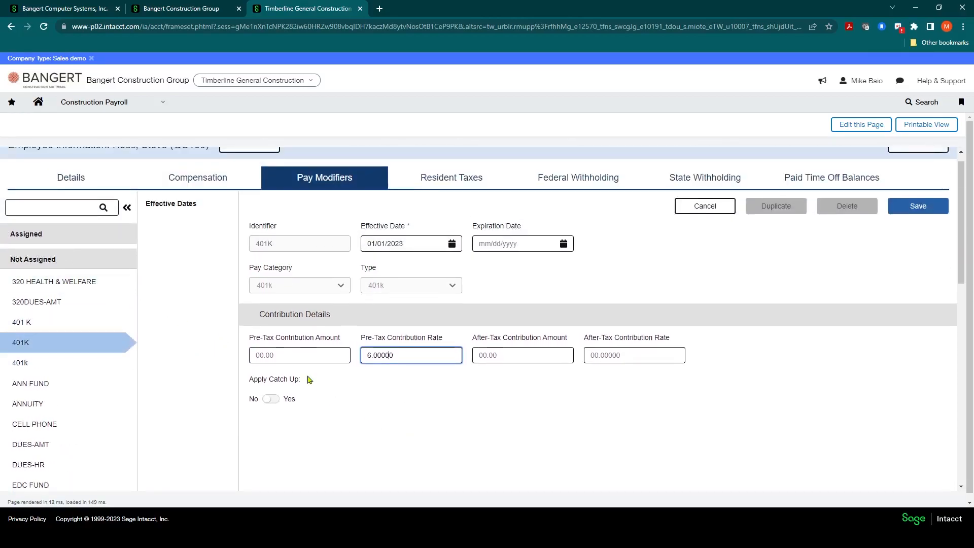
click(915, 209)
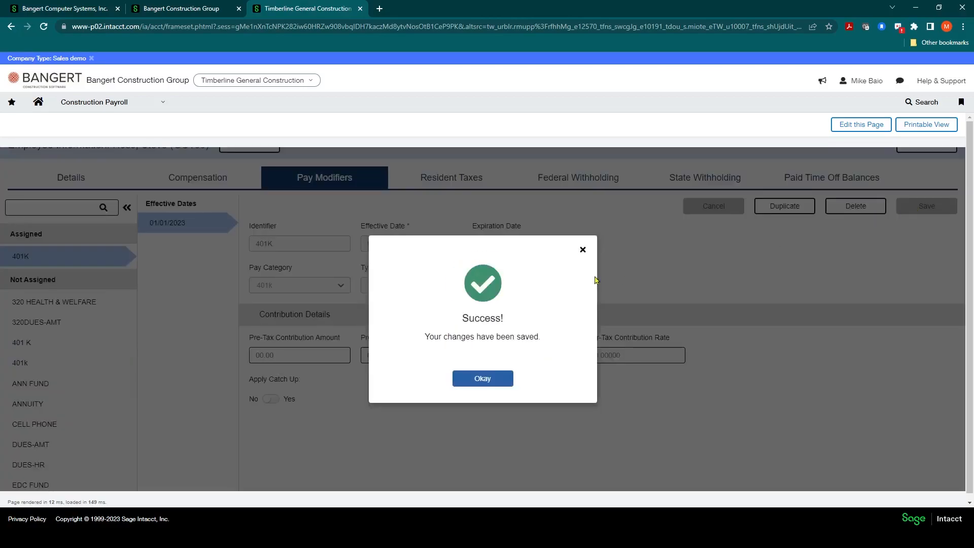
click(482, 378)
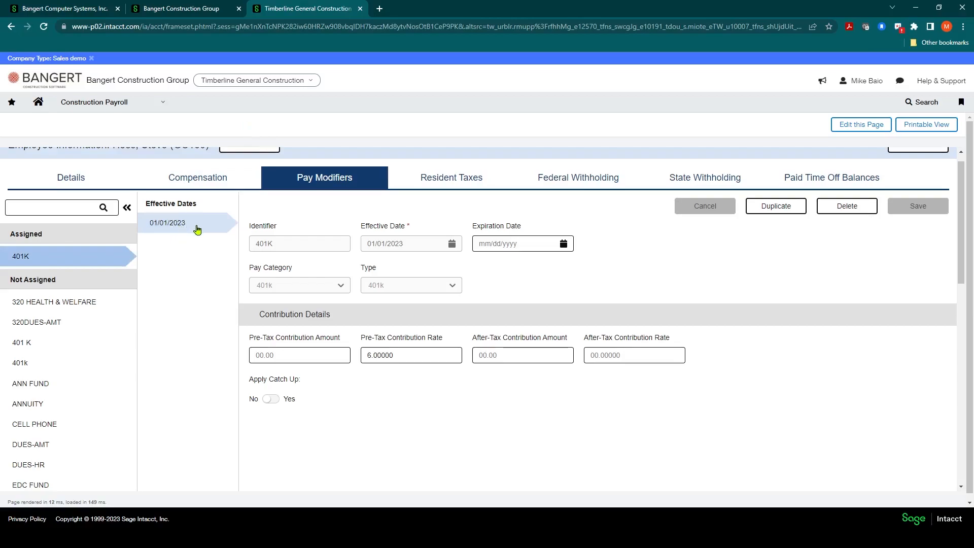
Select the unassigned Health - Family - Employer modifier and set its effective date to 01/01/2023
scroll(117, 347, down, 3)
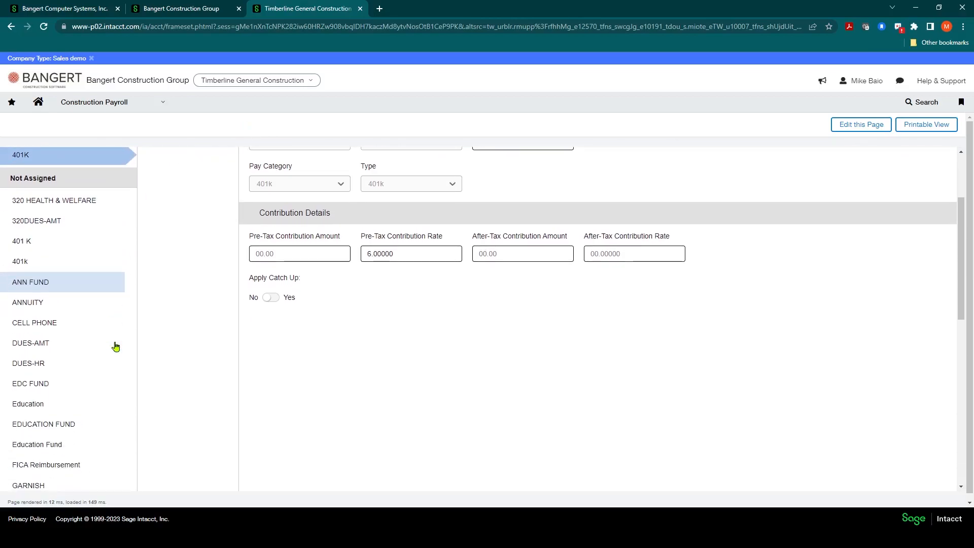
scroll(114, 347, down, 1)
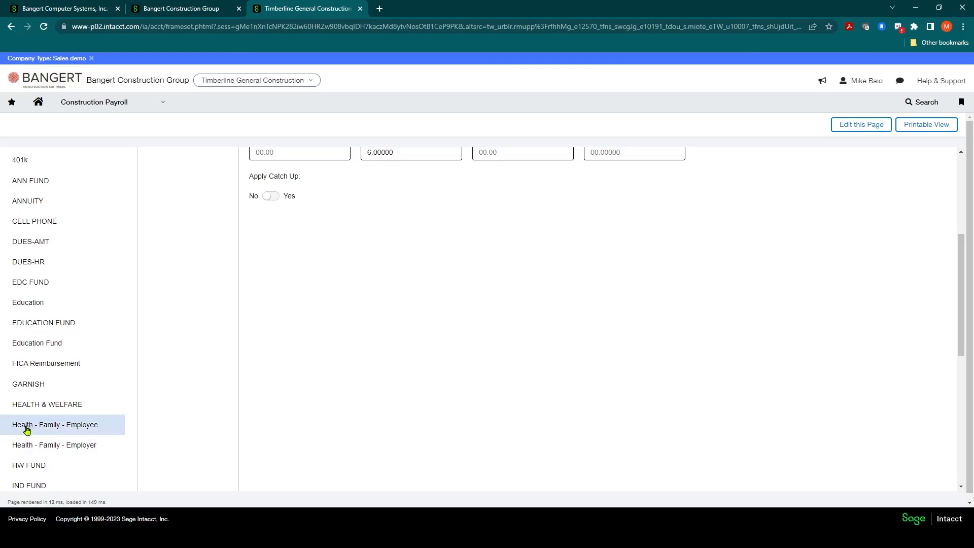
click(71, 451)
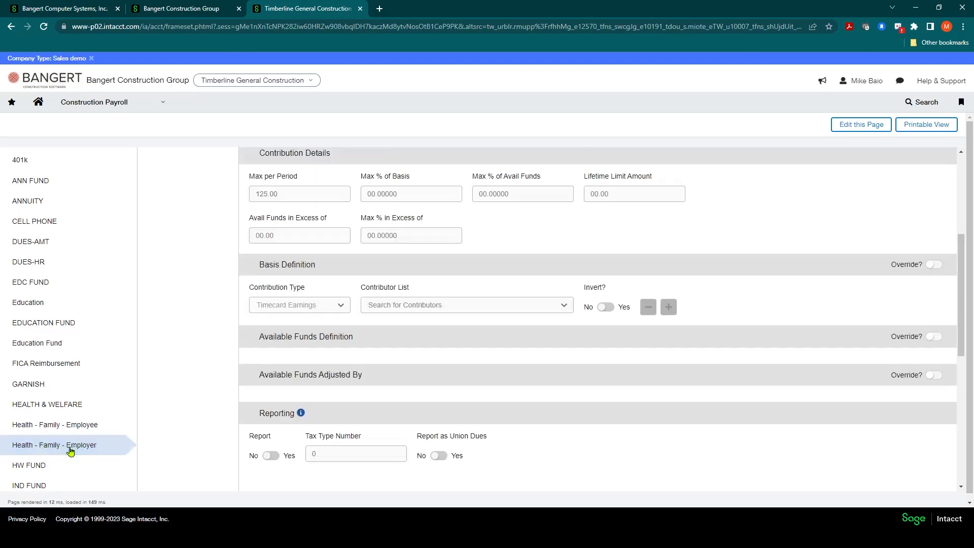
scroll(284, 280, up, 4)
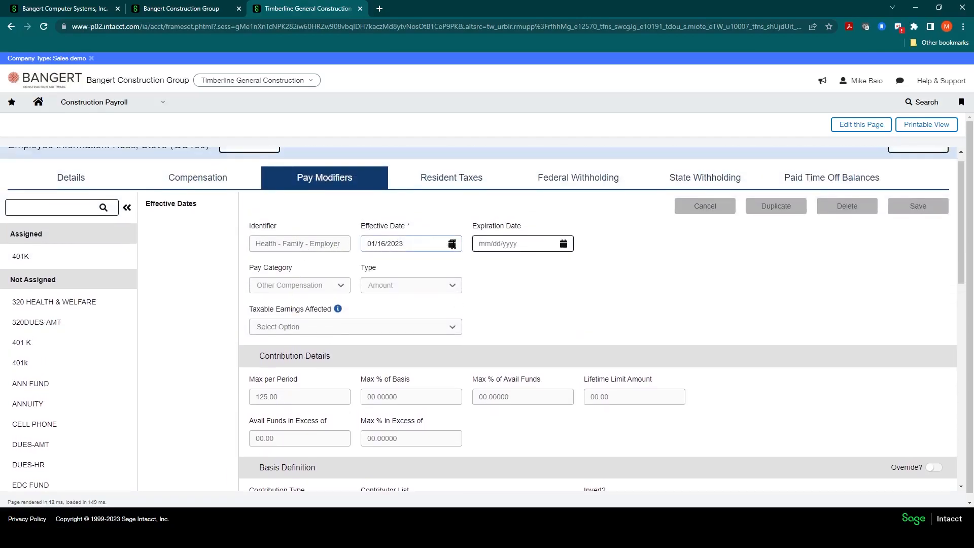
click(452, 243)
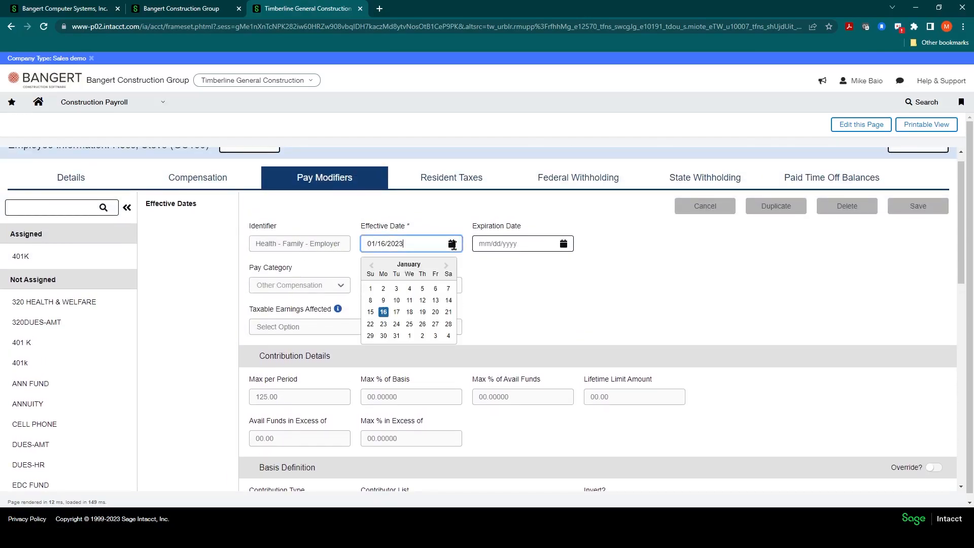
click(370, 289)
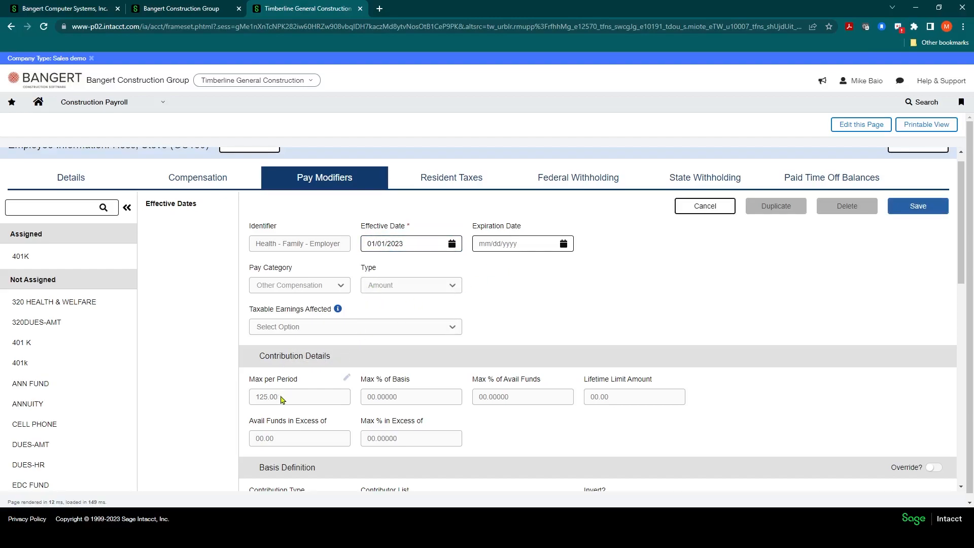
Override the Max per Period amount of the Health - Family - Employer modifier with 200
scroll(266, 385, down, 2)
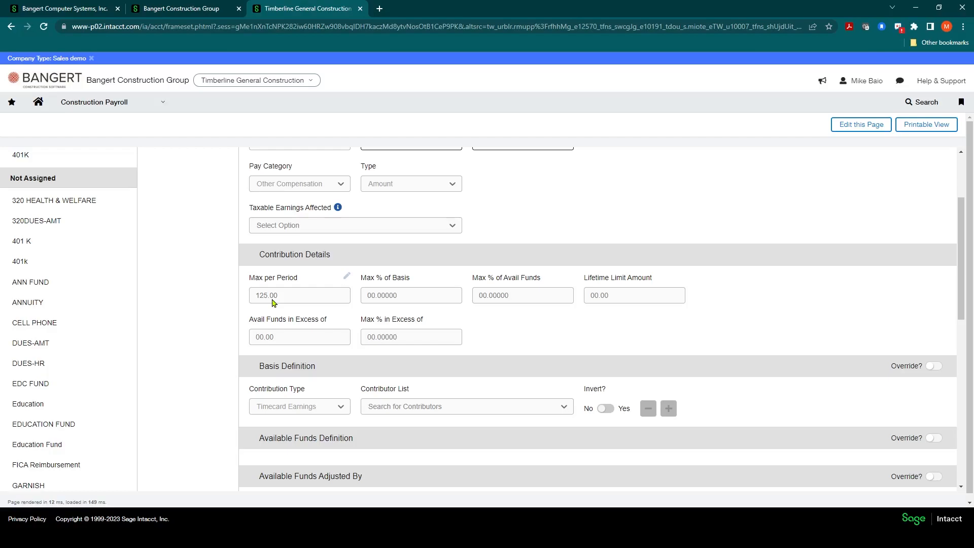
scroll(302, 306, down, 2)
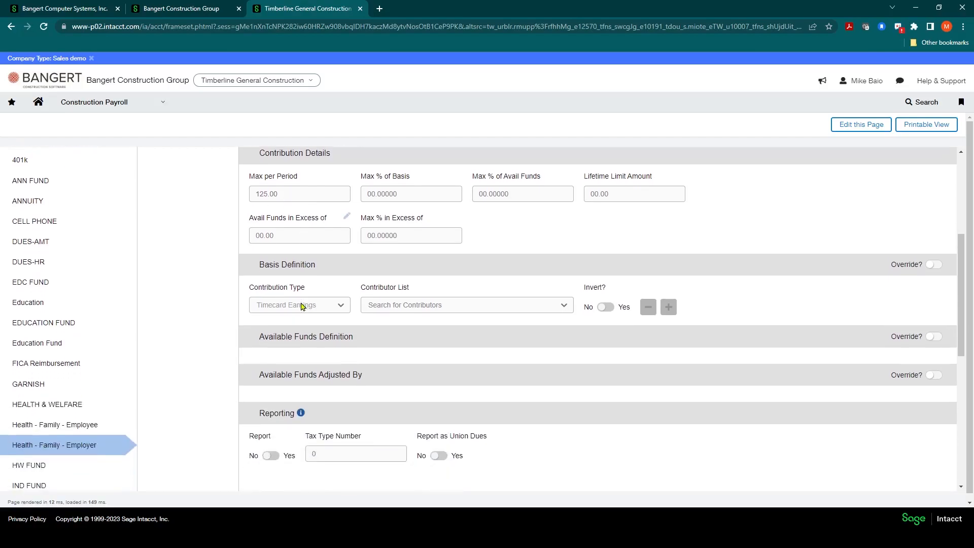
scroll(301, 305, up, 3)
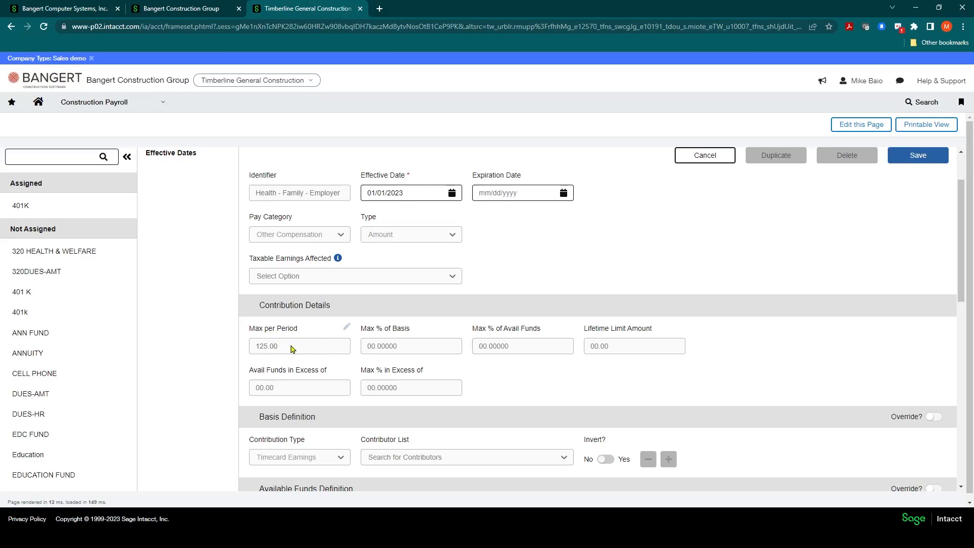
click(347, 330)
drag(279, 345, 249, 354)
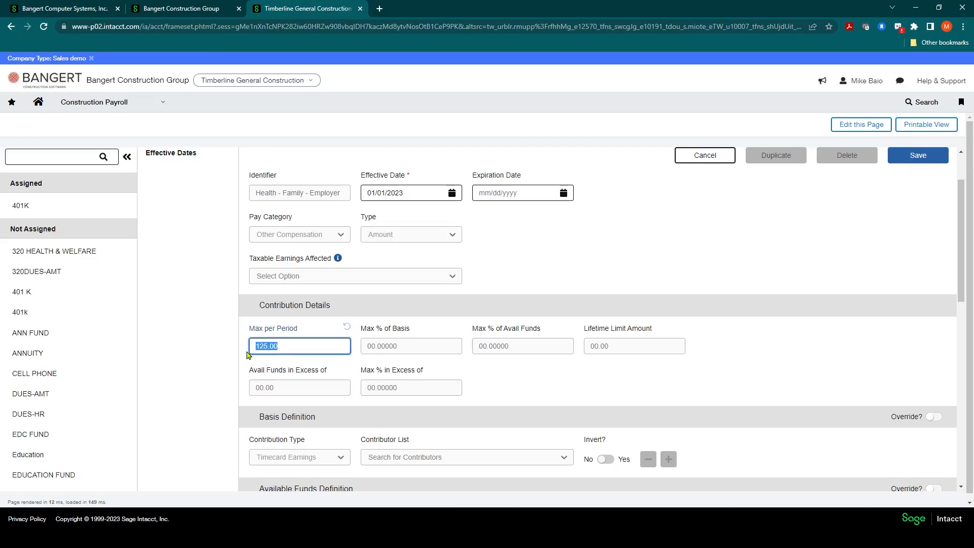
text(100)
text(.0)
key(BackSpace)
key(BackSpace)
text(200)
key(Tab)
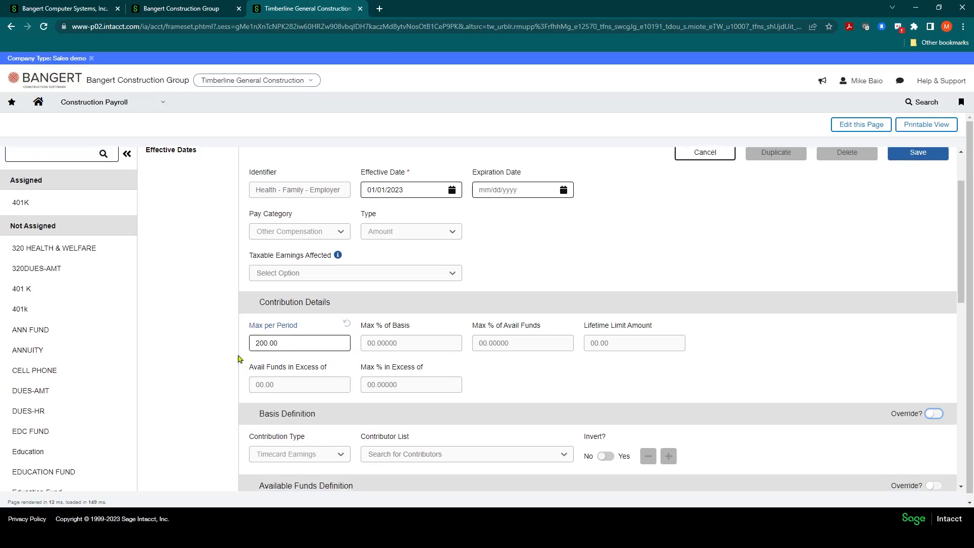
Review the modifier's remaining settings, save Health - Family - Employer for the employee, and dismiss the confirmation
scroll(239, 355, down, 2)
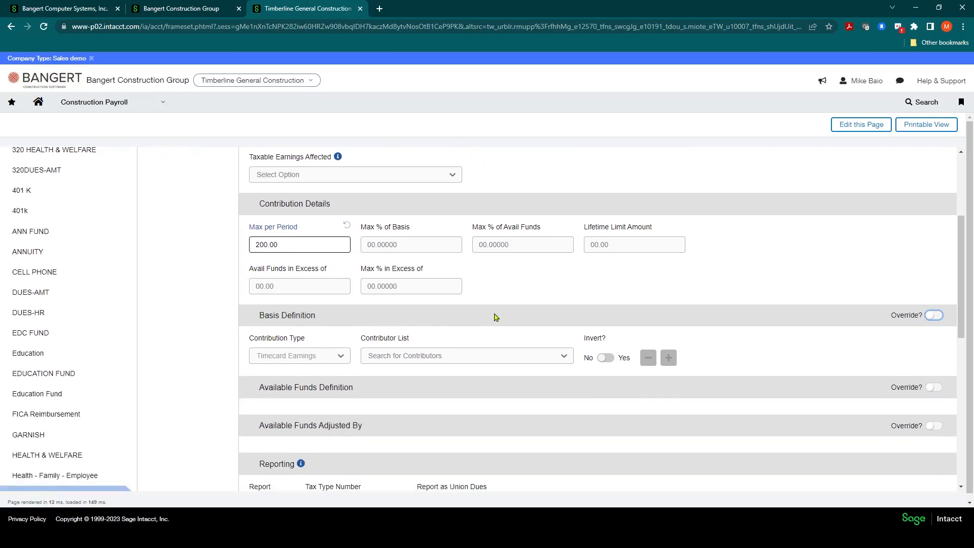
scroll(402, 292, up, 2)
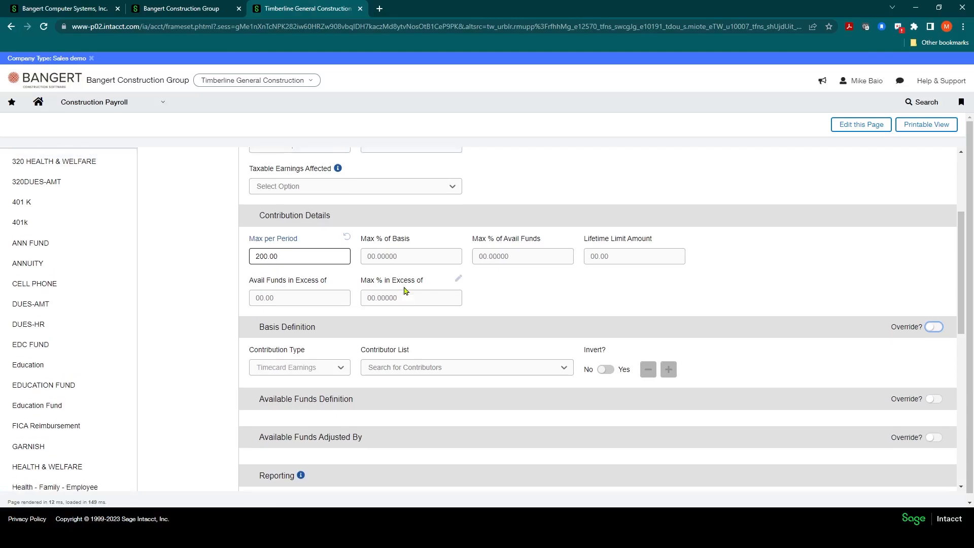
scroll(346, 381, down, 2)
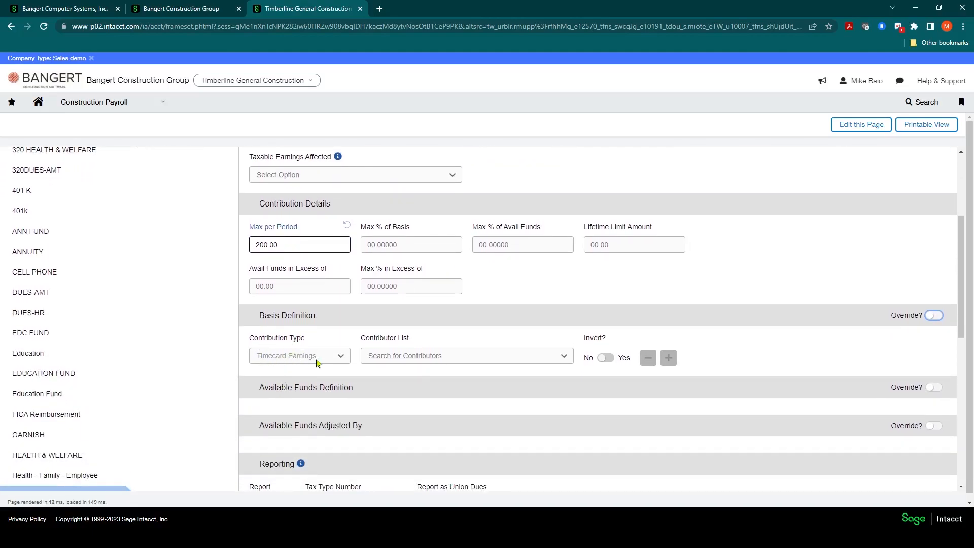
scroll(317, 361, down, 2)
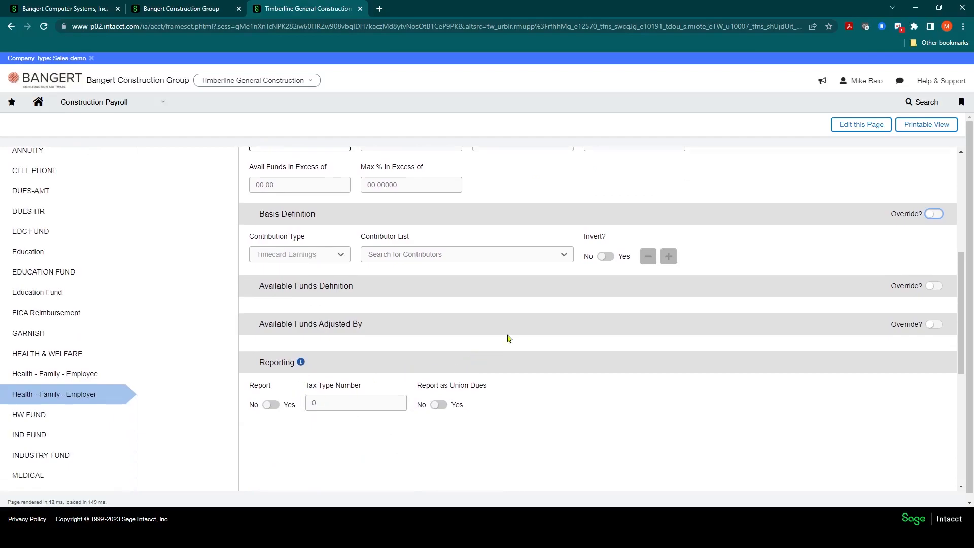
scroll(436, 321, up, 3)
click(290, 297)
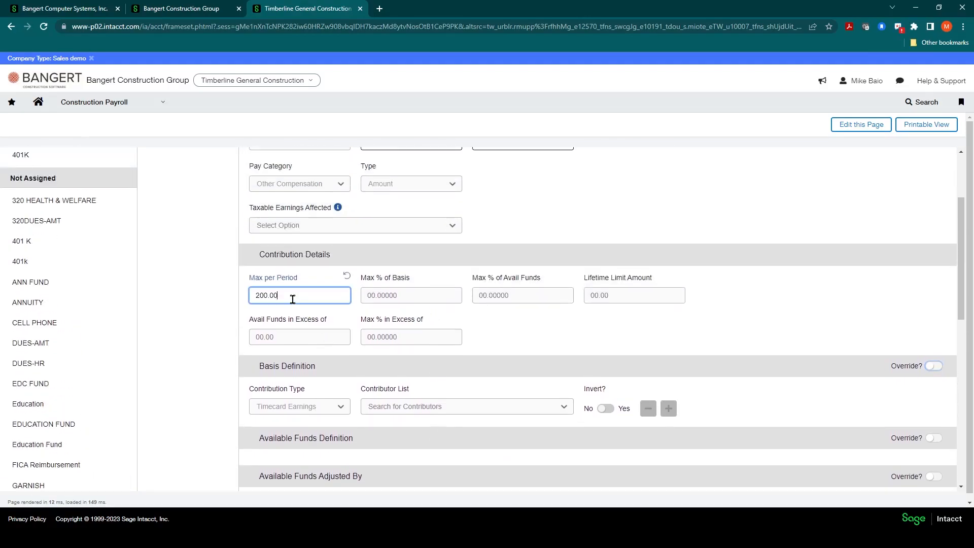
scroll(311, 312, up, 2)
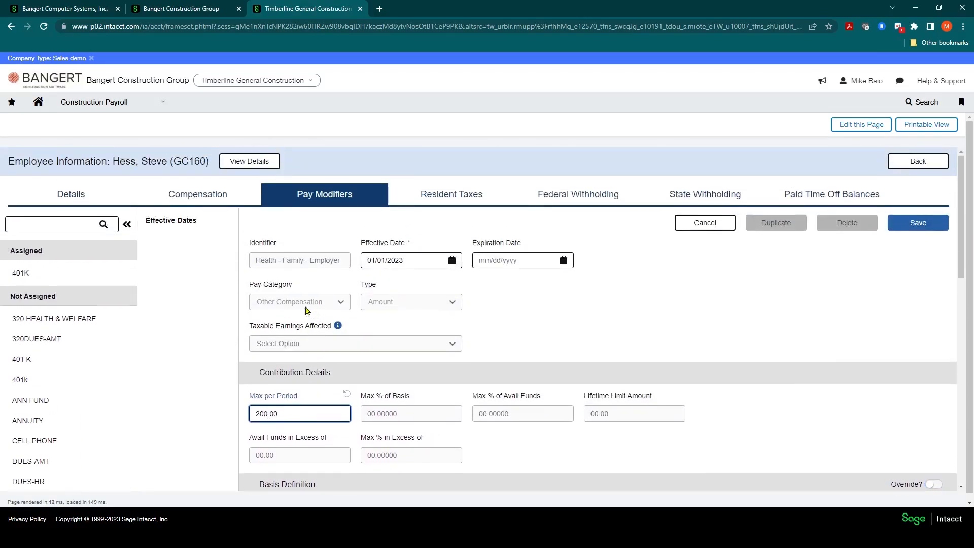
click(918, 224)
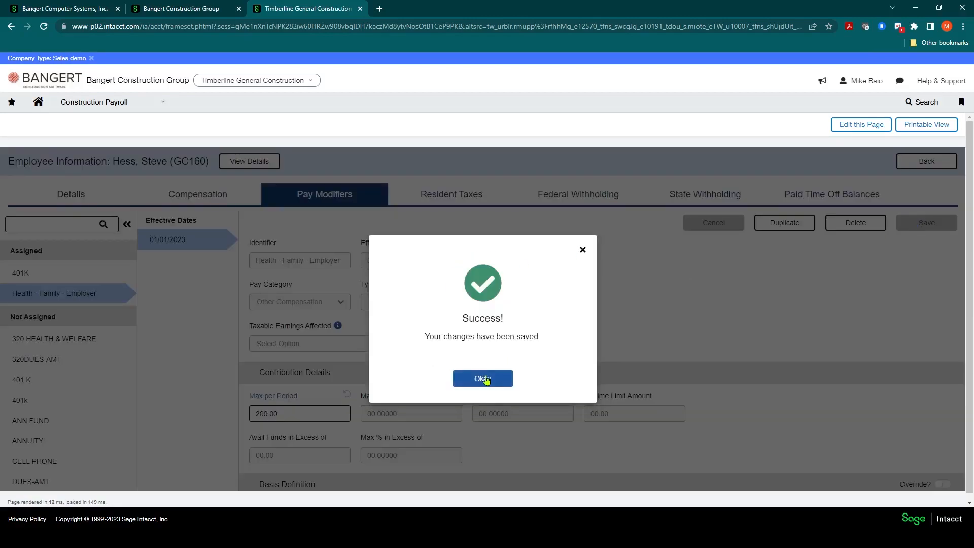
click(484, 378)
Select the unassigned Health - Family - Employee modifier and override its Max per Period amount with 250
scroll(87, 308, down, 3)
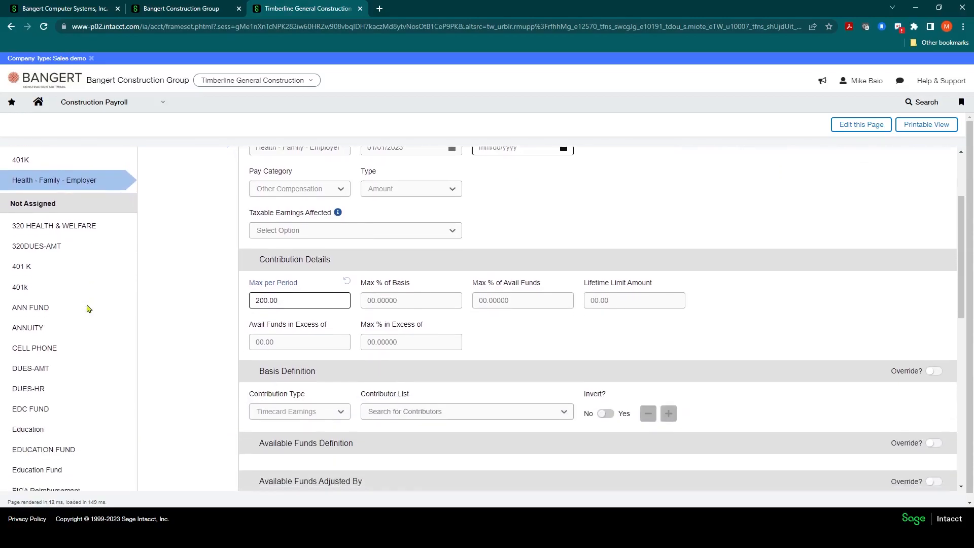
scroll(87, 309, down, 2)
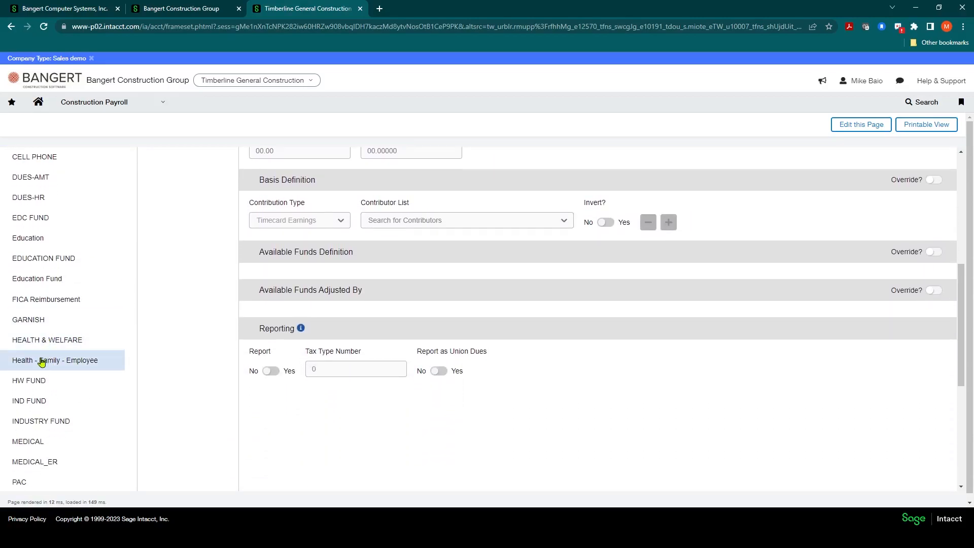
click(68, 363)
scroll(319, 254, up, 6)
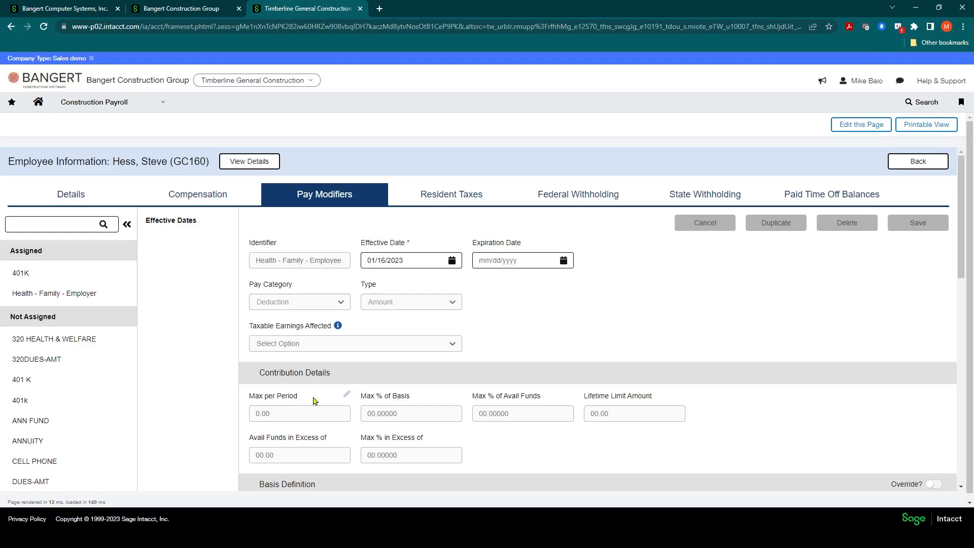
click(347, 399)
click(298, 413)
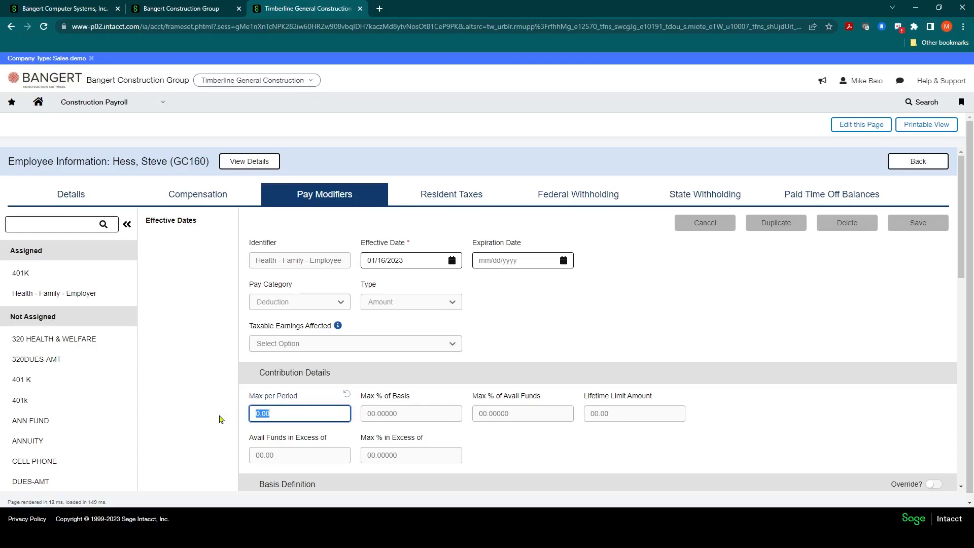
text(250)
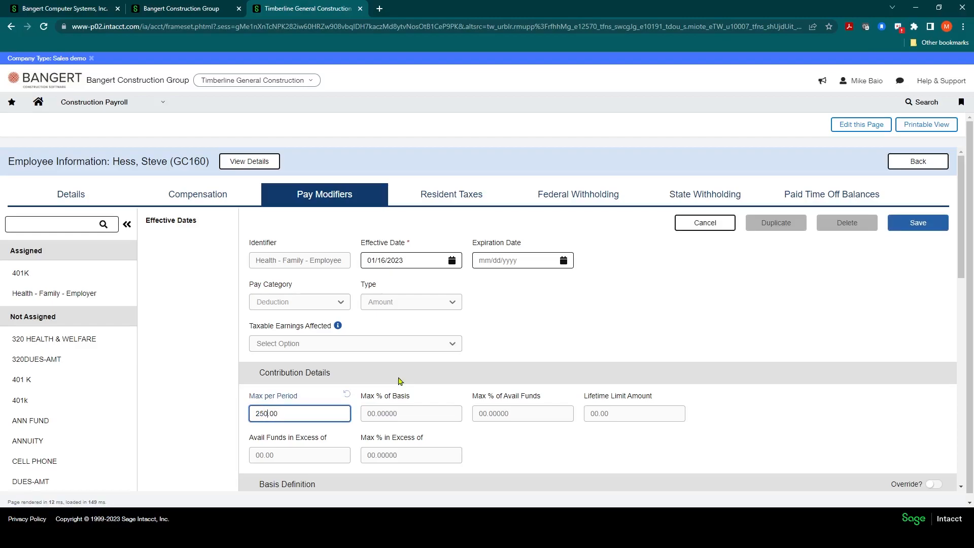
Review the remaining settings of Health - Family - Employee, save the modifier for the employee, and dismiss the confirmation
click(499, 448)
scroll(299, 406, down, 3)
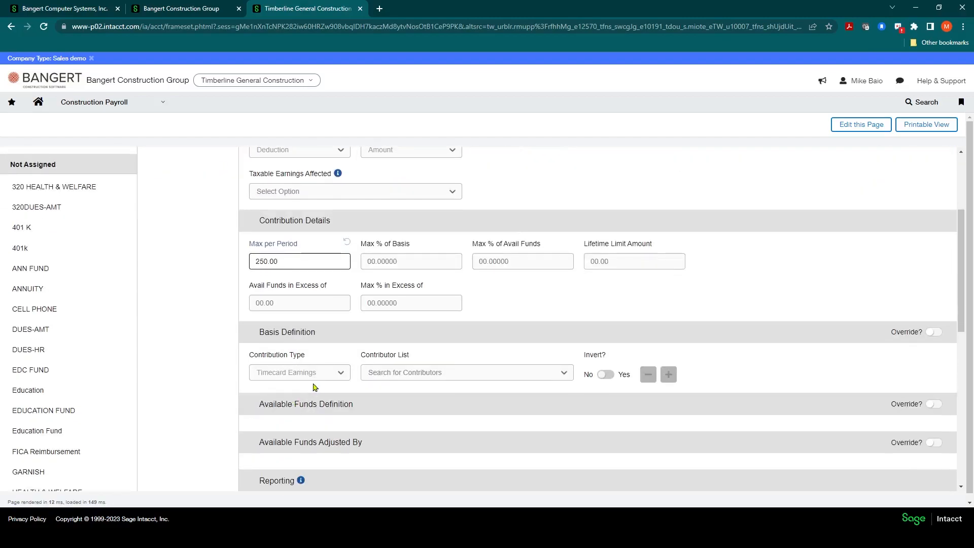
scroll(311, 388, up, 3)
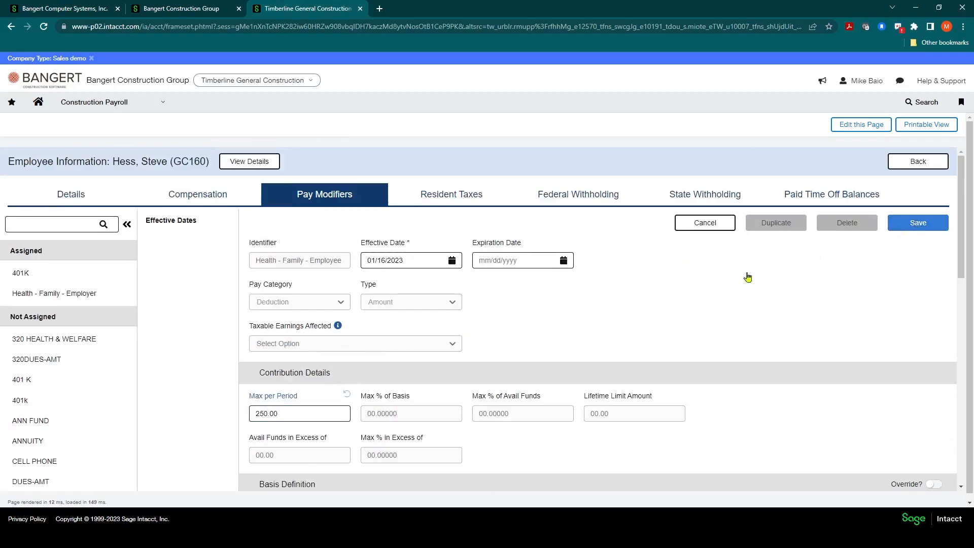
click(917, 223)
click(495, 379)
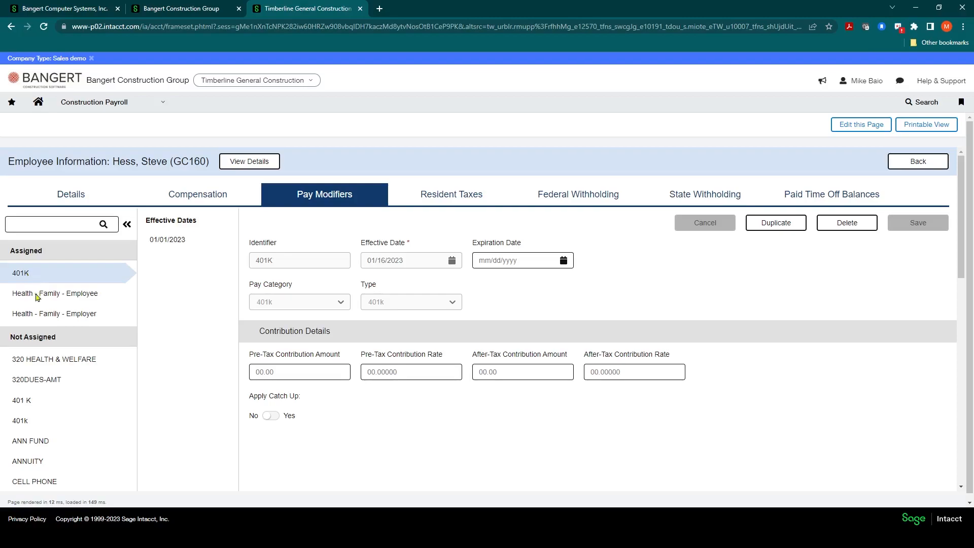
Look through the employee's assigned pay modifiers and the full list of modifiers not yet assigned
scroll(73, 391, down, 1)
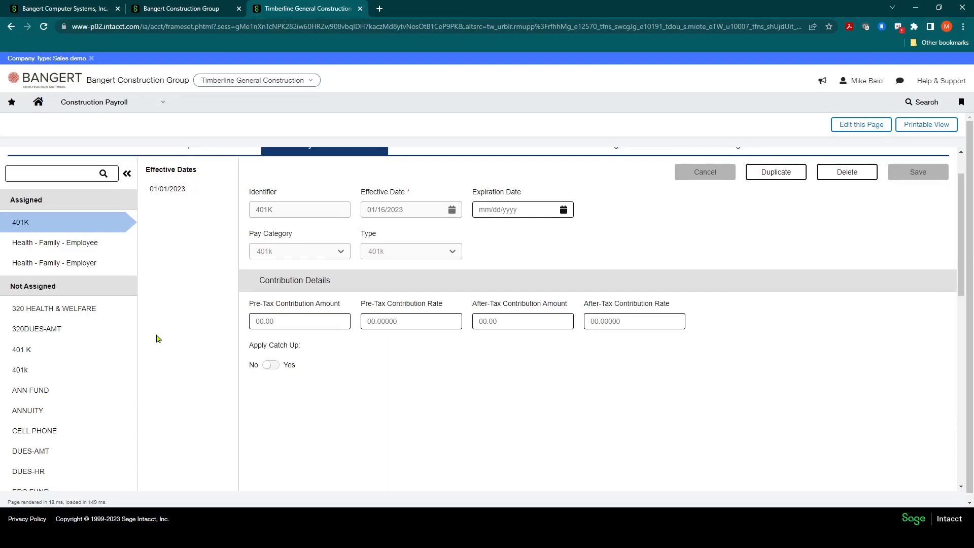
scroll(94, 279, up, 1)
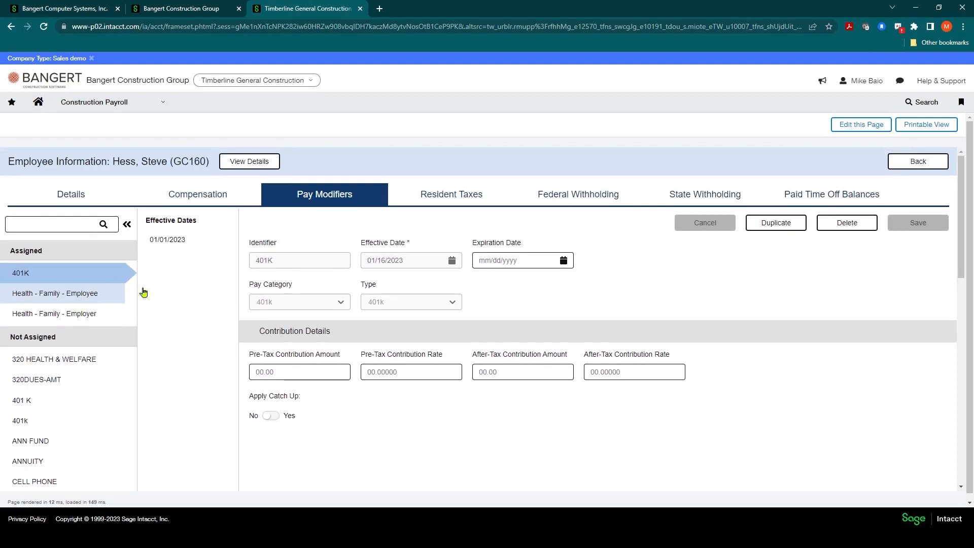
scroll(83, 322, down, 4)
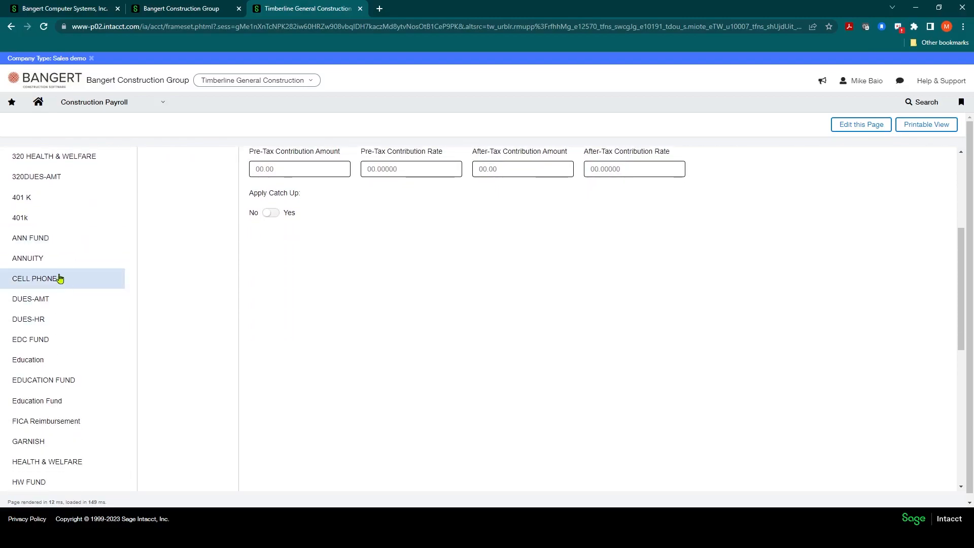
scroll(59, 279, down, 3)
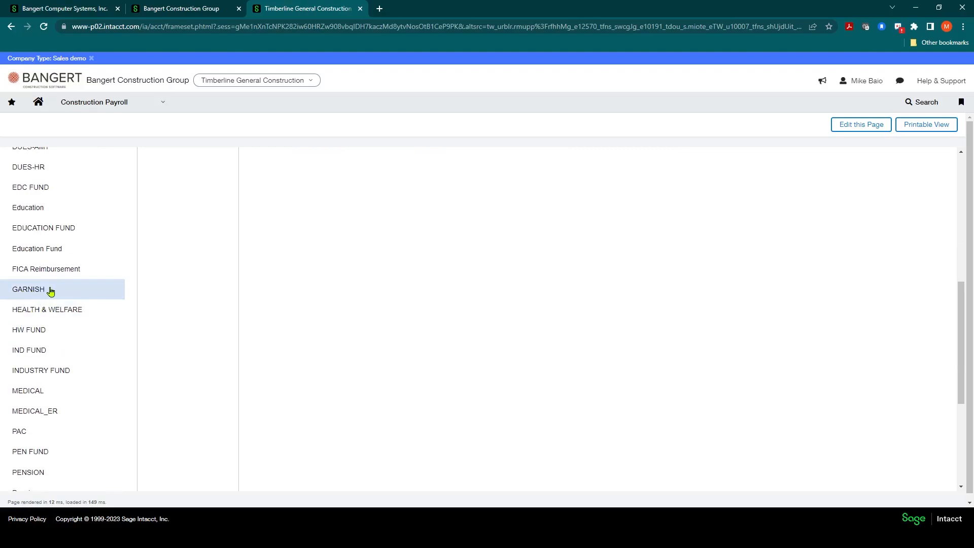
scroll(49, 292, down, 4)
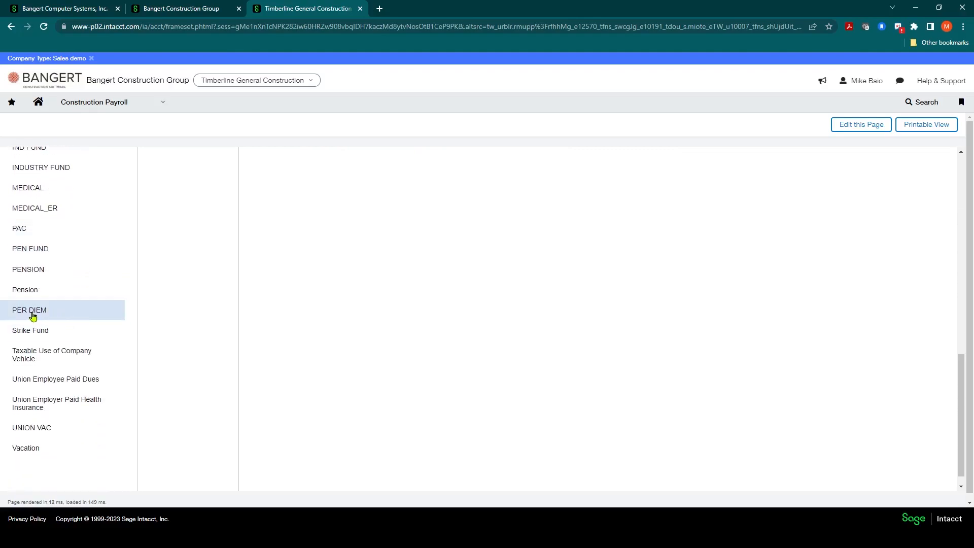
scroll(101, 303, up, 10)
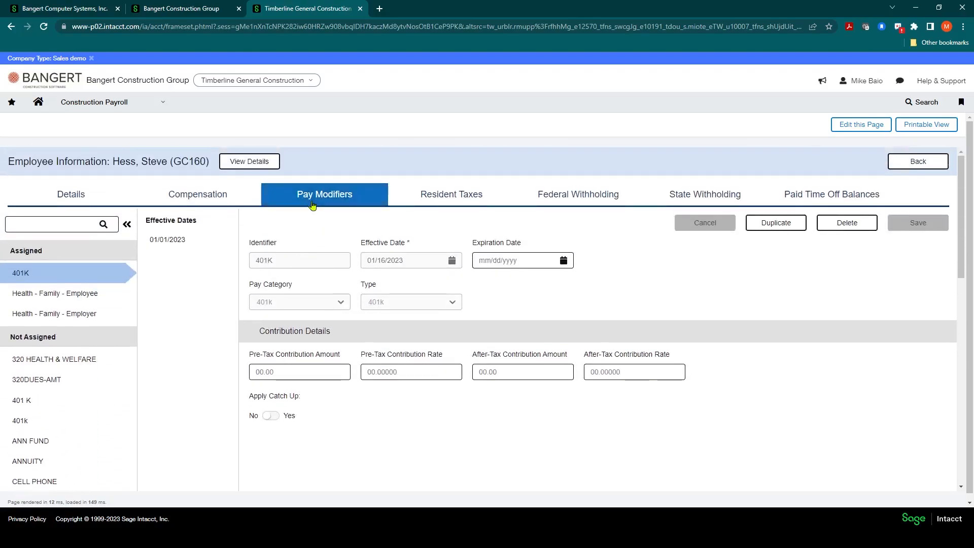